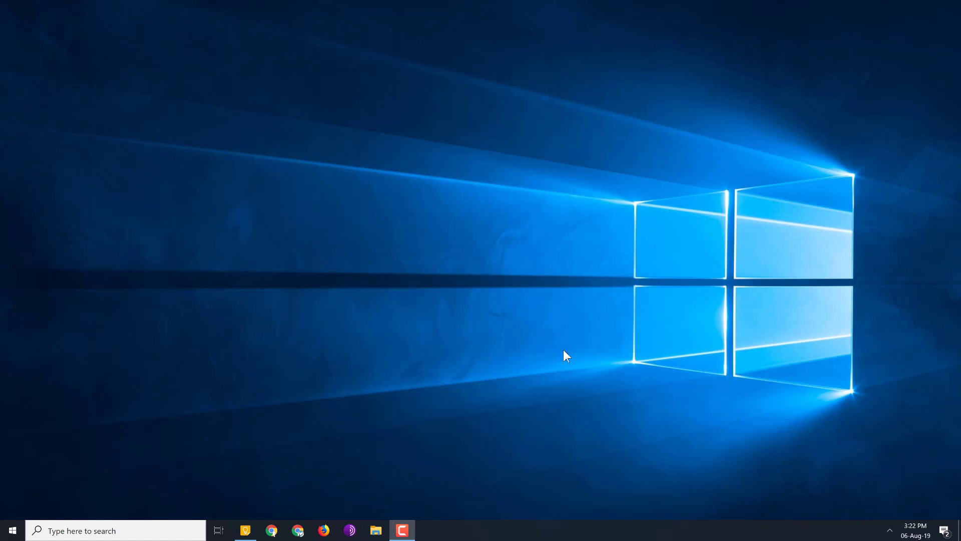
# Step: Launch Task Manager from the taskbar menu and show its Details tab
pyautogui.rightClick(536, 526)
pyautogui.click(582, 489)
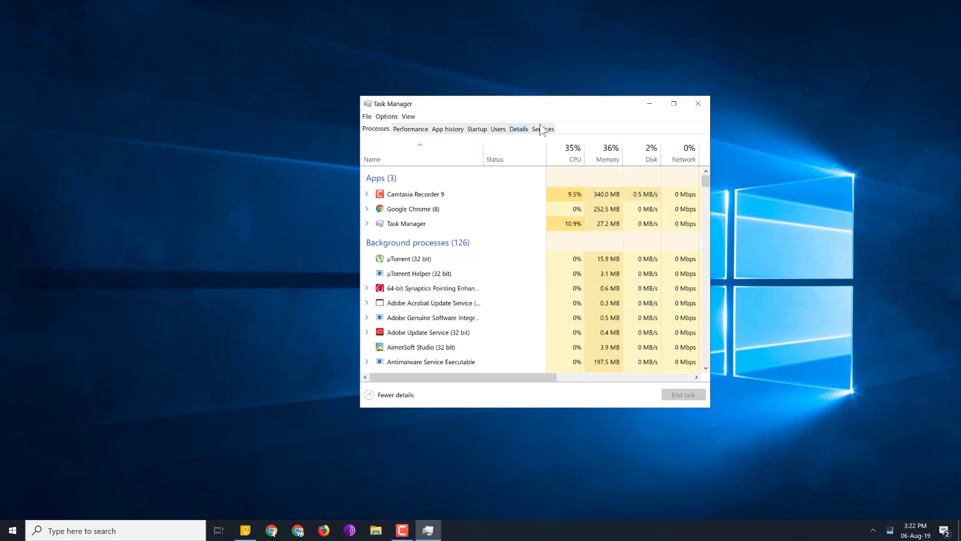
pyautogui.click(518, 129)
pyautogui.scroll(-5, 453, 293)
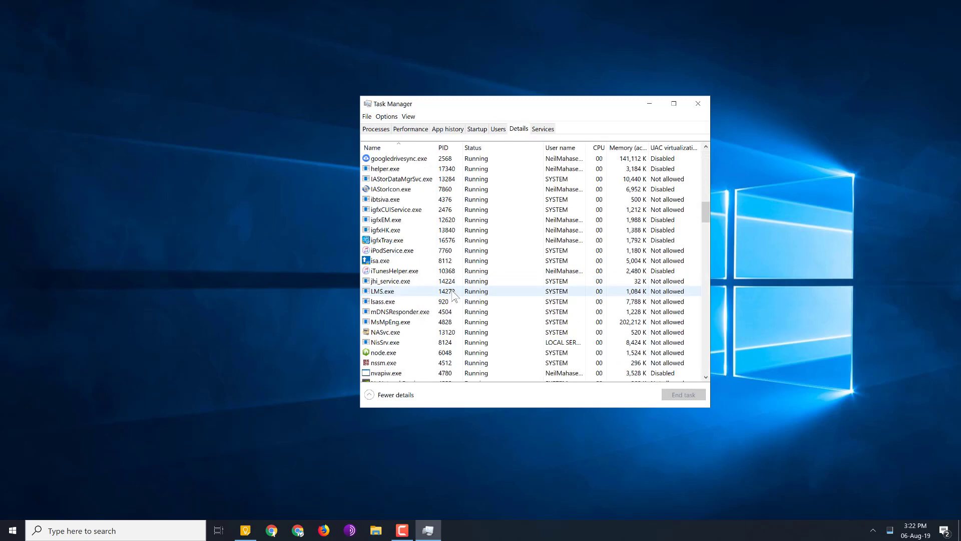
pyautogui.scroll(-5, 453, 295)
pyautogui.scroll(-5, 452, 323)
pyautogui.scroll(-5, 451, 323)
pyautogui.scroll(-5, 440, 324)
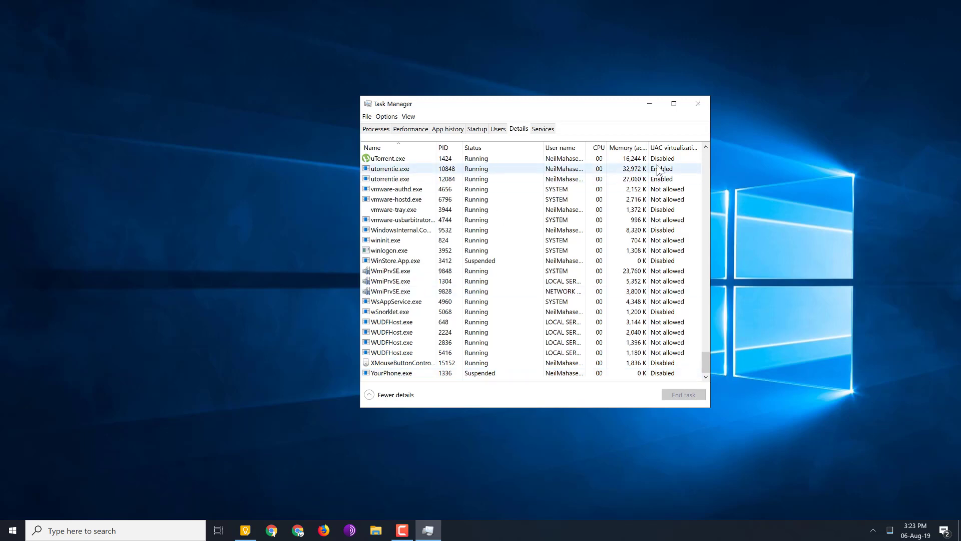
# Step: Return to Task Manager and select the suspended YourPhone.exe process at the bottom
pyautogui.rightClick(633, 536)
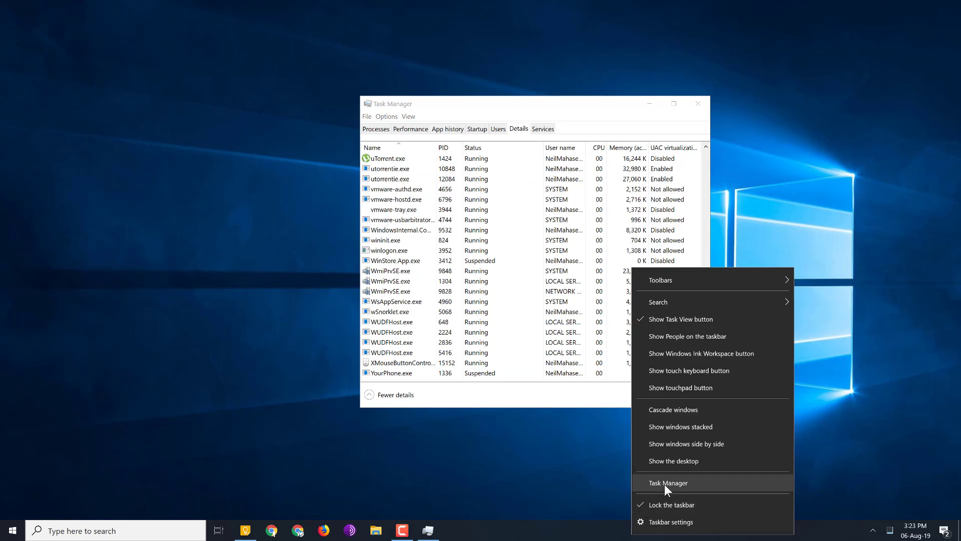
pyautogui.click(473, 114)
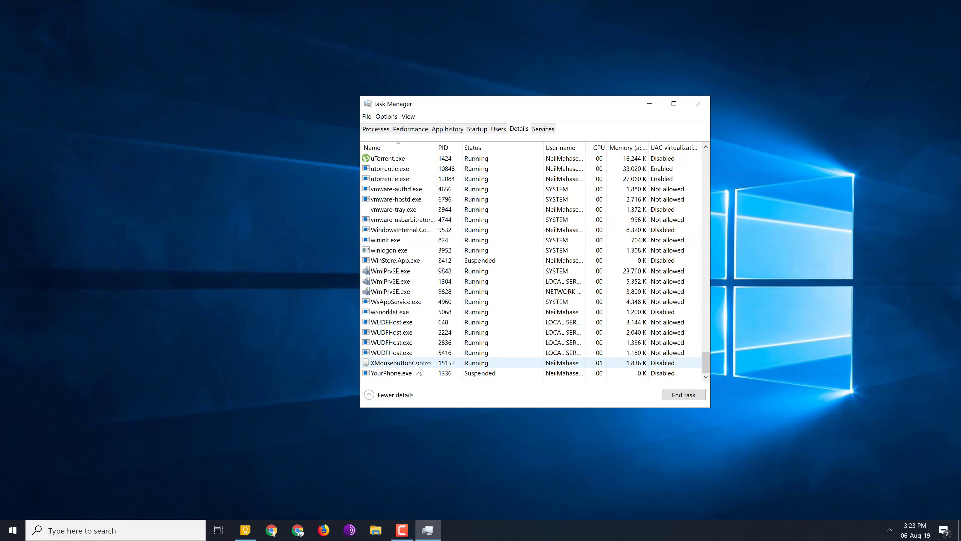
pyautogui.click(401, 373)
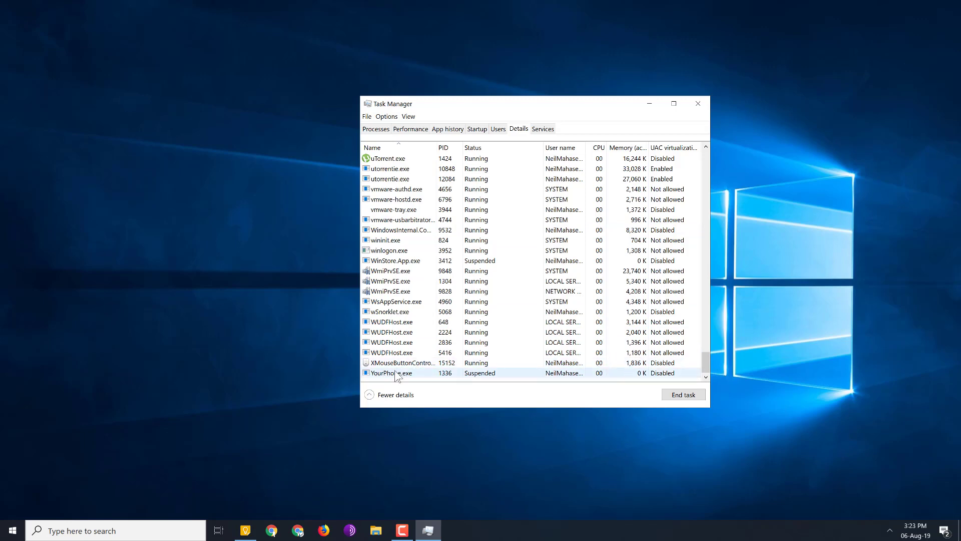
pyautogui.click(396, 374)
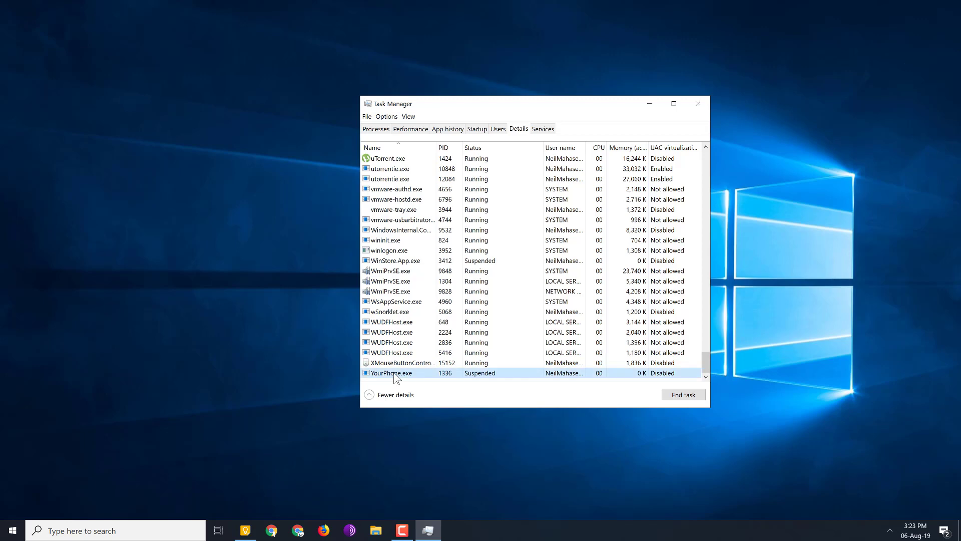
# Step: Open YourPhone.exe's file location, review its Details properties, then cancel
pyautogui.rightClick(395, 375)
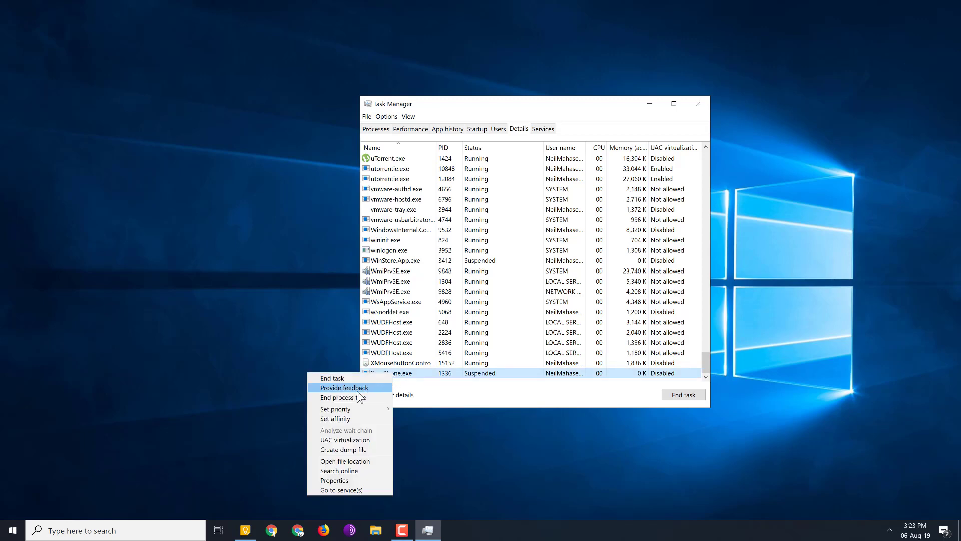
pyautogui.click(346, 462)
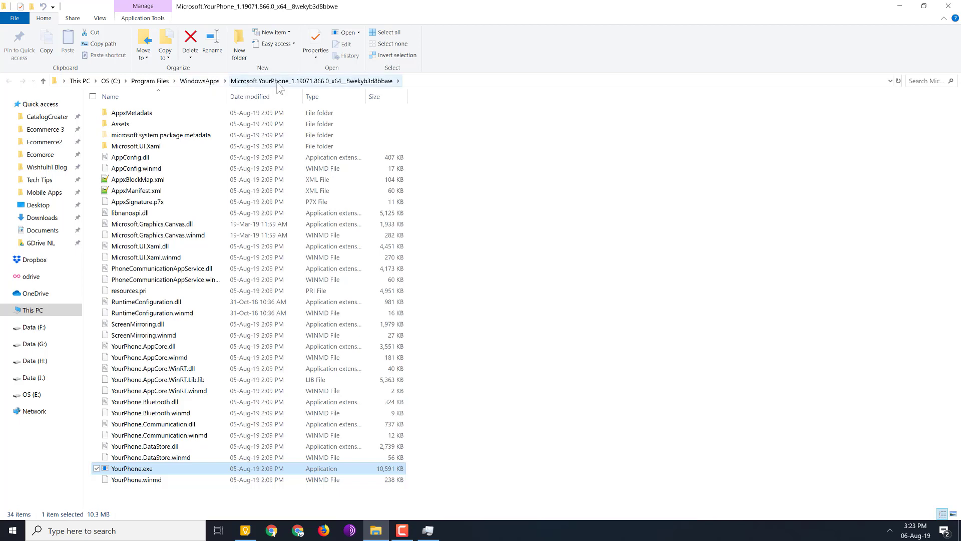
pyautogui.rightClick(130, 470)
pyautogui.click(118, 463)
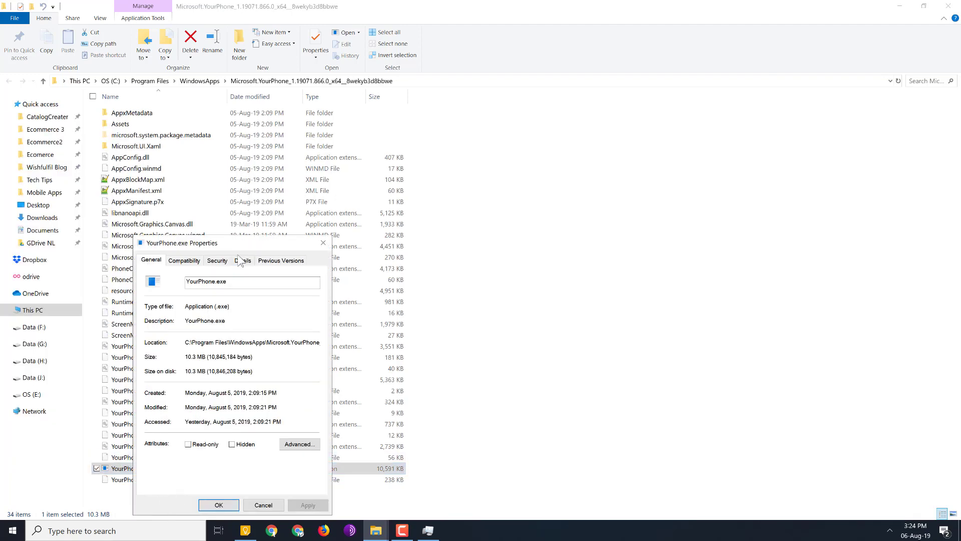
pyautogui.click(244, 261)
pyautogui.click(260, 345)
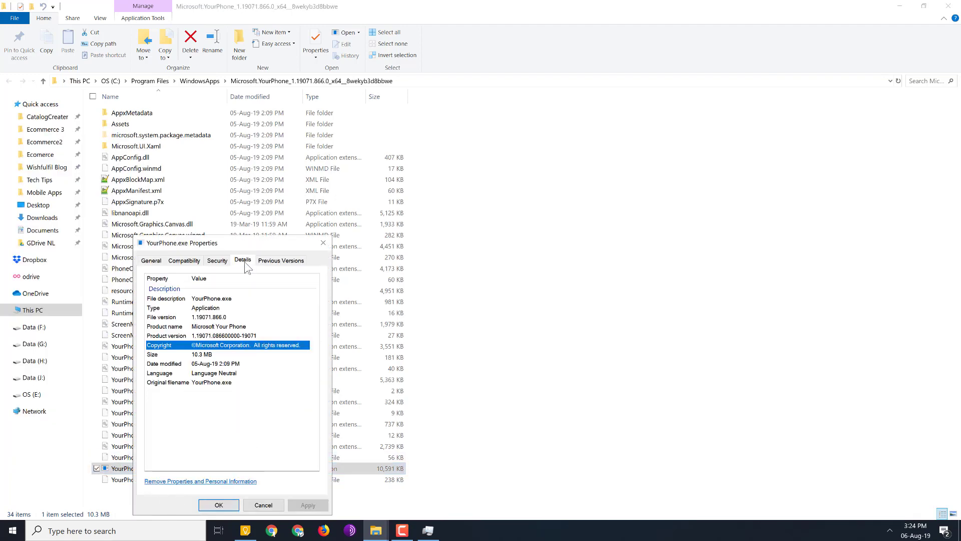
pyautogui.click(272, 509)
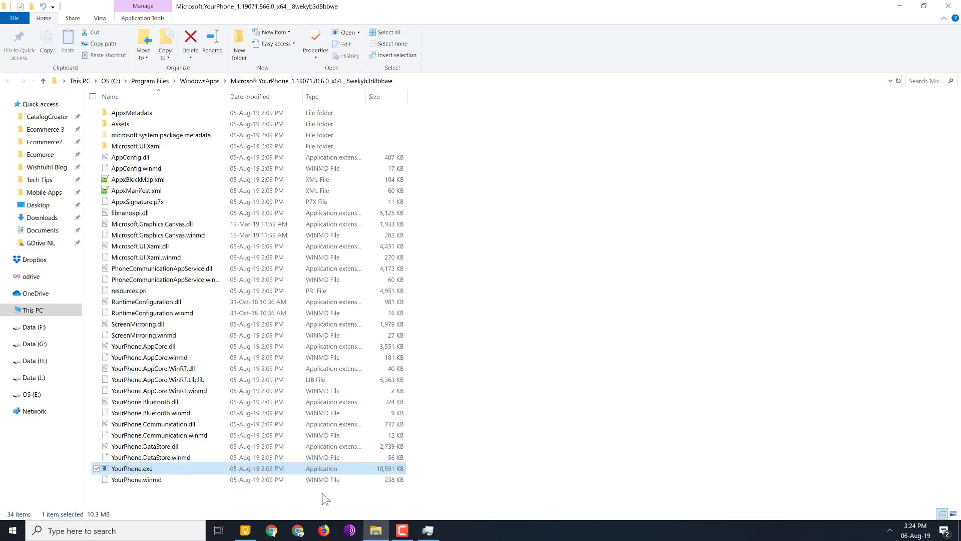
# Step: Deselect YourPhone.exe, open and close Action Center, then close File Explorer with Ctrl+W
pyautogui.click(540, 487)
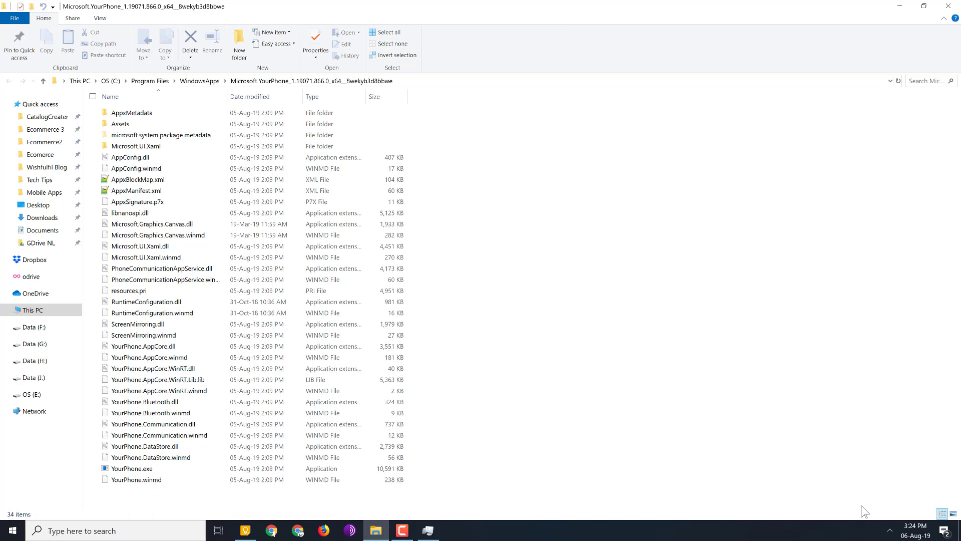
pyautogui.click(945, 533)
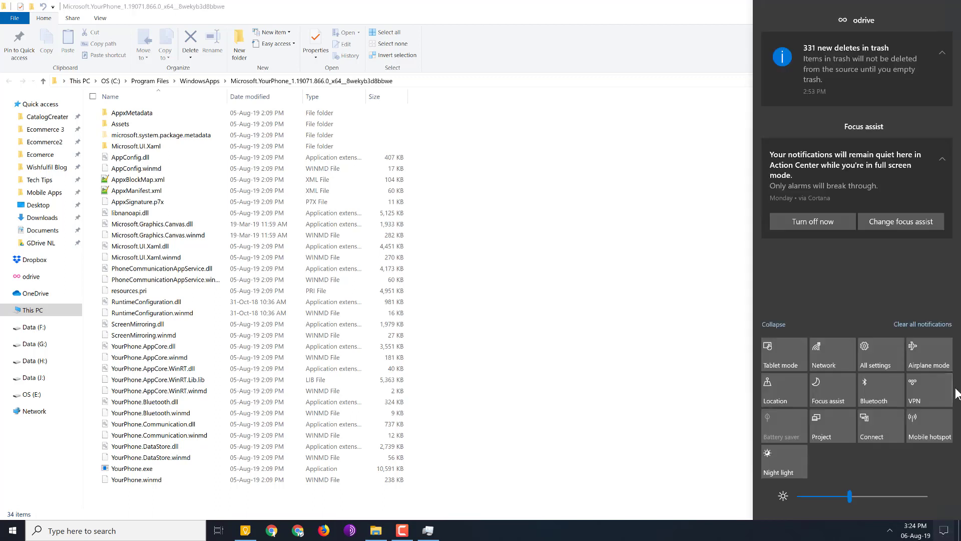
pyautogui.click(612, 370)
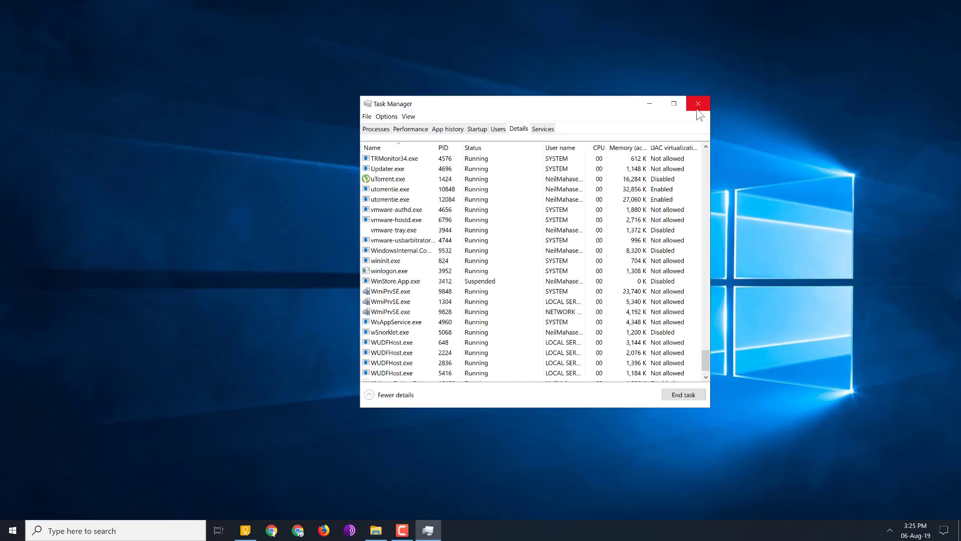
pyautogui.hotkey('ctrl', 'w')
# Step: Close Task Manager and launch Settings by searching 'set'
pyautogui.click(697, 103)
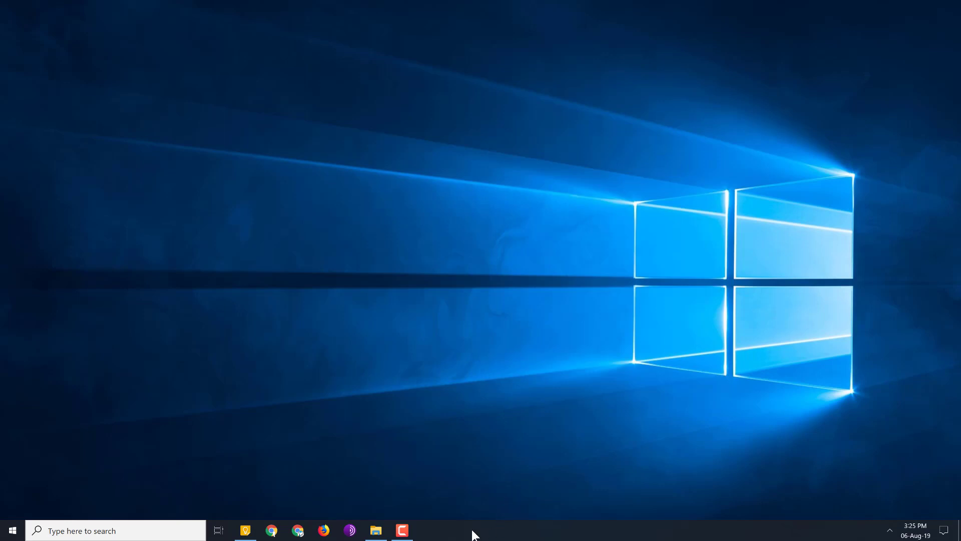
pyautogui.click(122, 533)
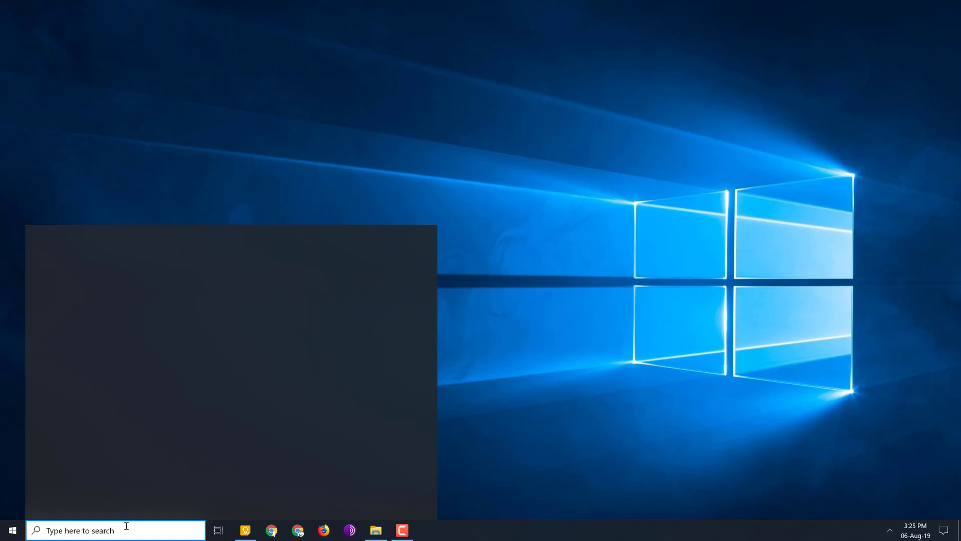
pyautogui.write('s')
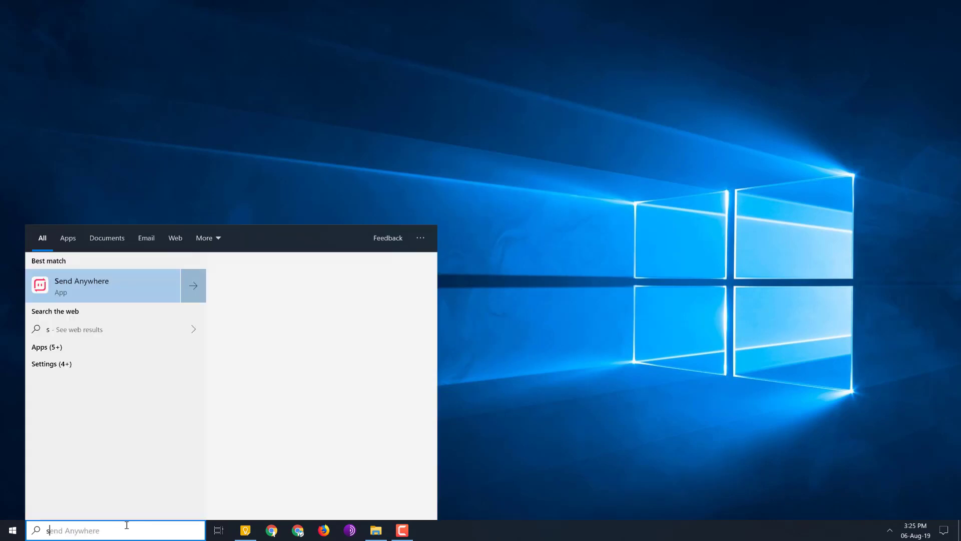
pyautogui.write('et')
pyautogui.press('Return')
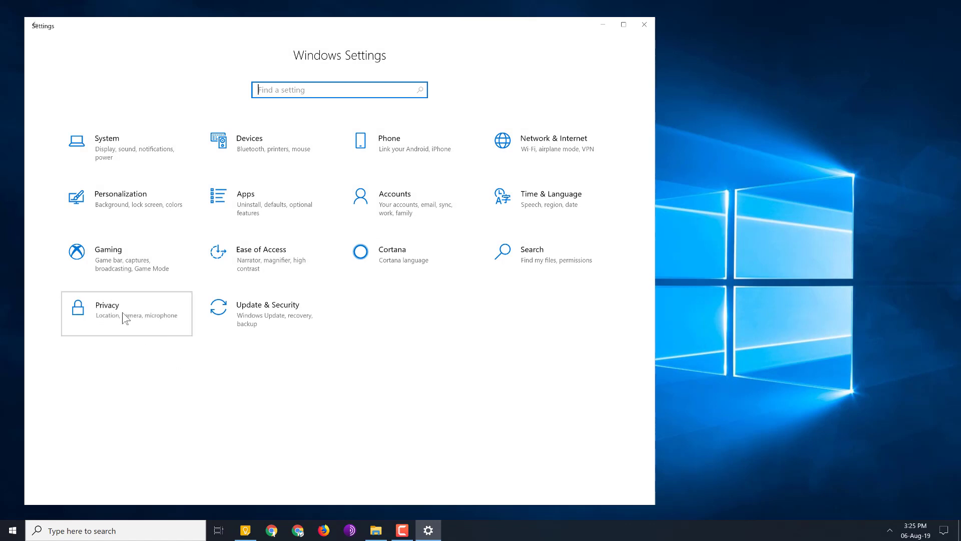
# Step: Go to Privacy settings and open the Background apps page
pyautogui.click(124, 318)
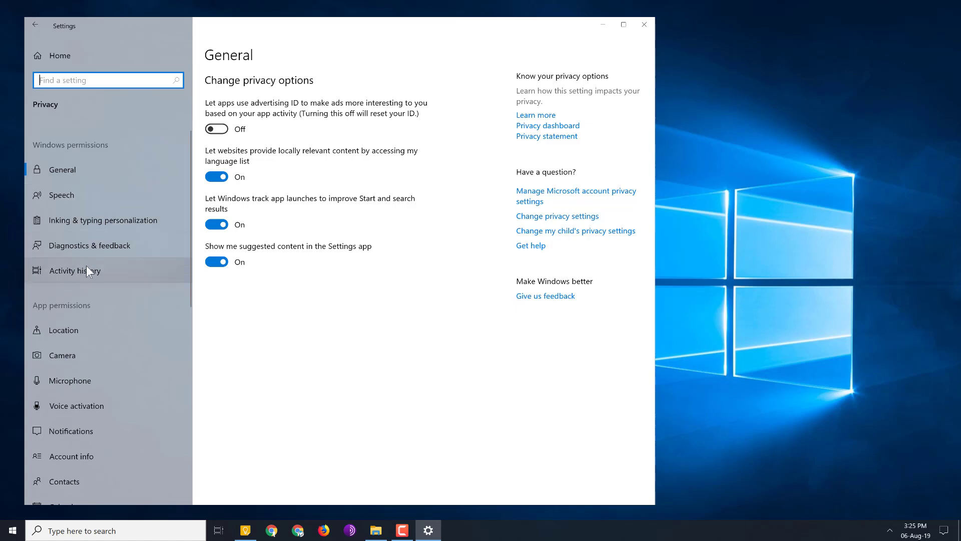
pyautogui.scroll(-2, 94, 272)
pyautogui.scroll(-3, 98, 288)
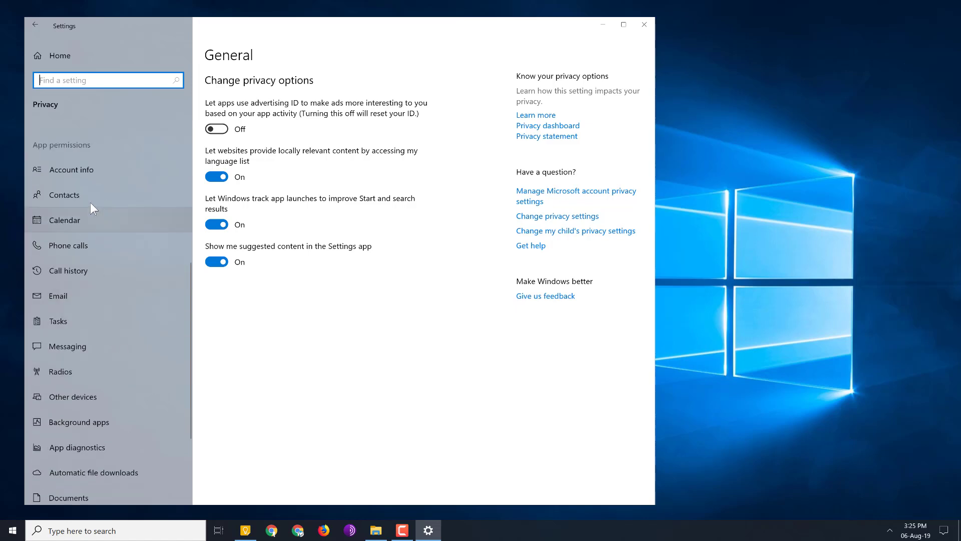
pyautogui.click(86, 426)
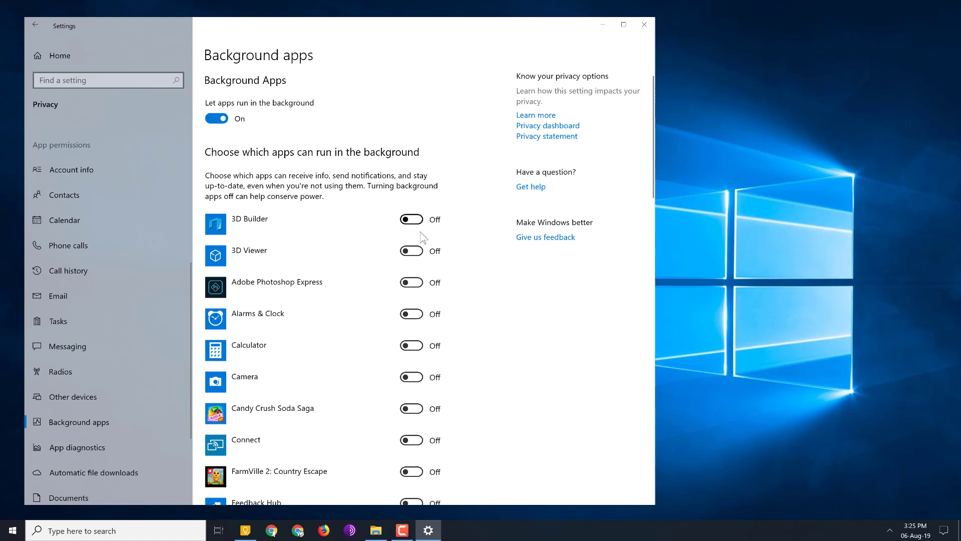
pyautogui.scroll(-2, 354, 323)
pyautogui.scroll(-3, 354, 302)
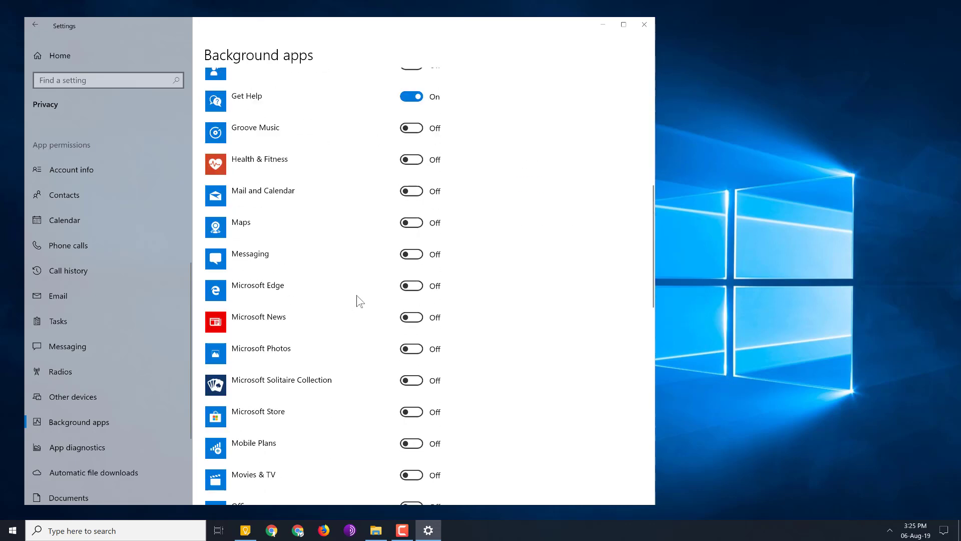
pyautogui.scroll(2, 401, 232)
pyautogui.scroll(-2, 393, 317)
pyautogui.scroll(-5, 390, 311)
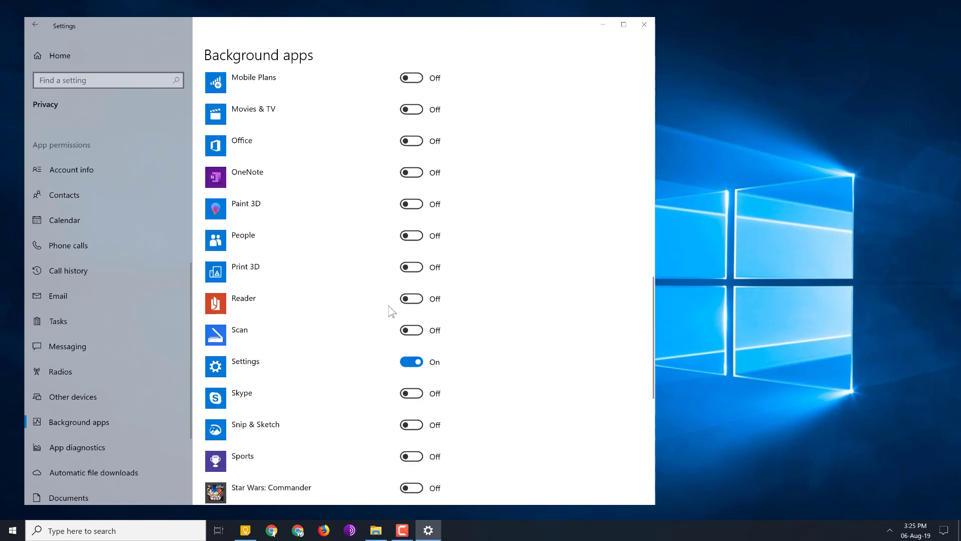
pyautogui.scroll(-3, 334, 376)
pyautogui.scroll(-3, 352, 361)
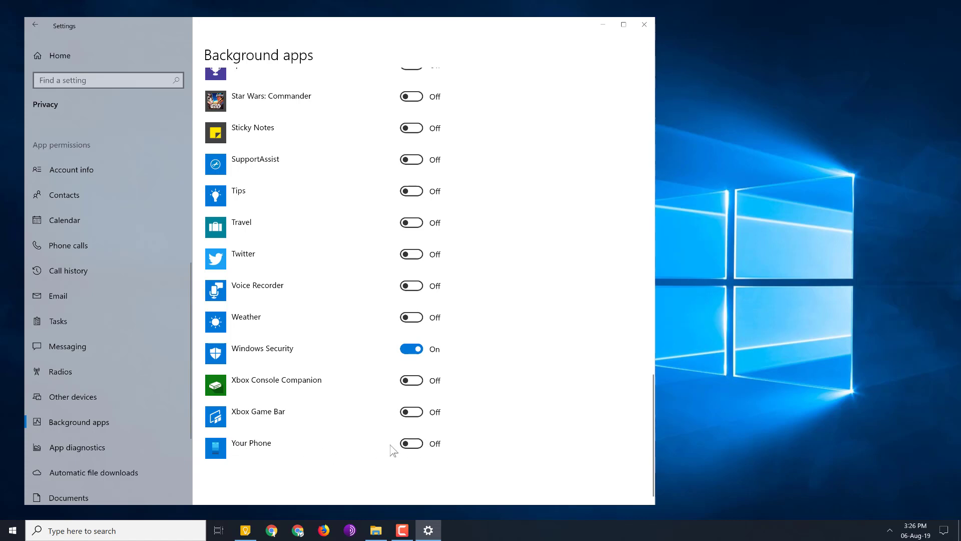
# Step: Minimize Settings and bring up the taskbar search panel
pyautogui.click(602, 25)
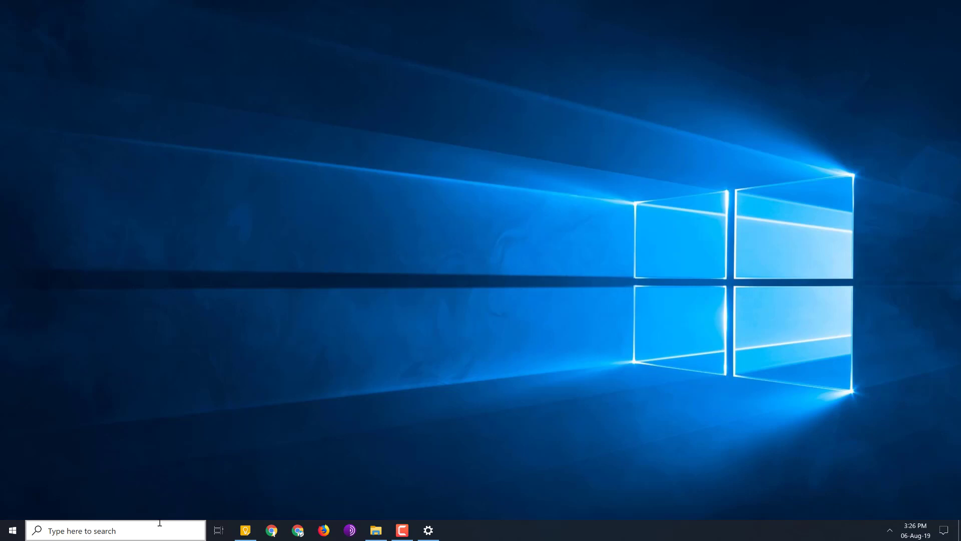
pyautogui.click(159, 523)
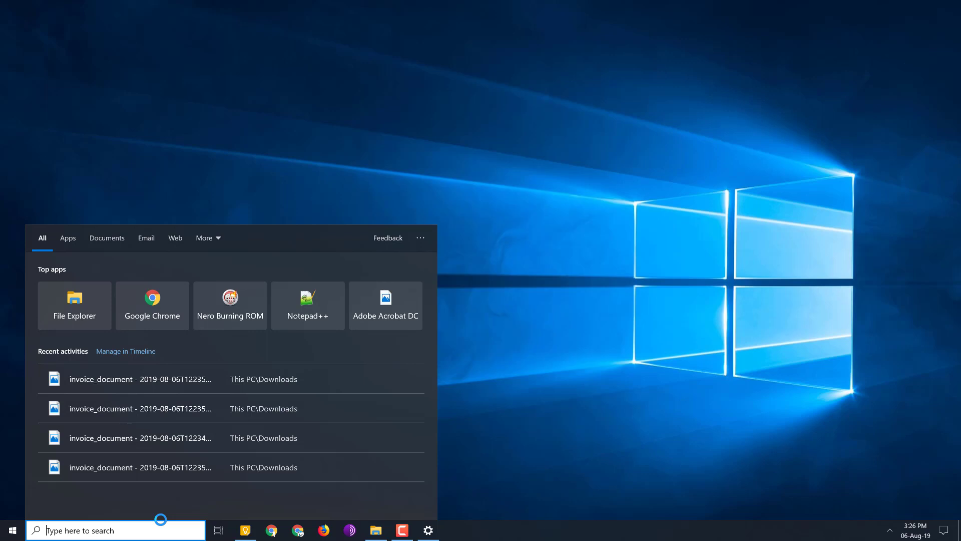
pyautogui.write('po')
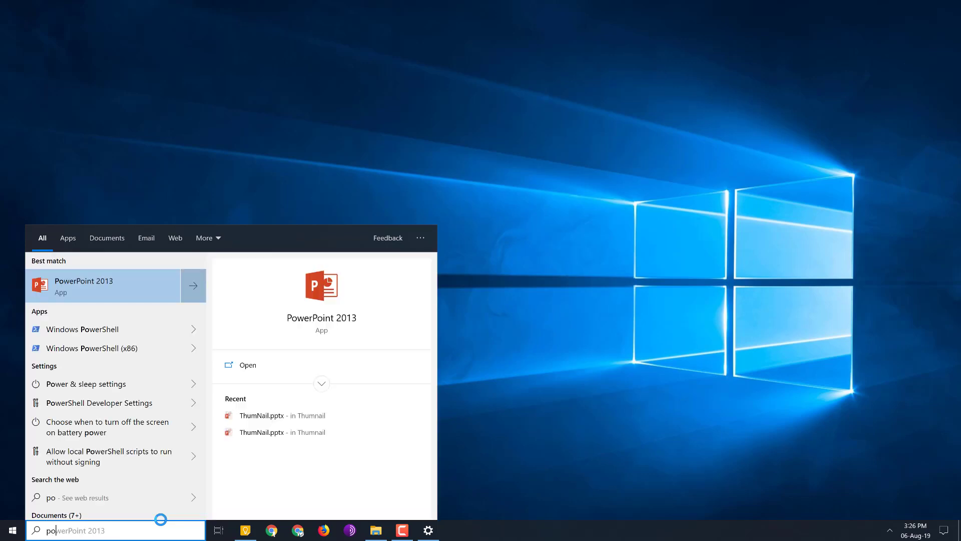
pyautogui.write('wer')
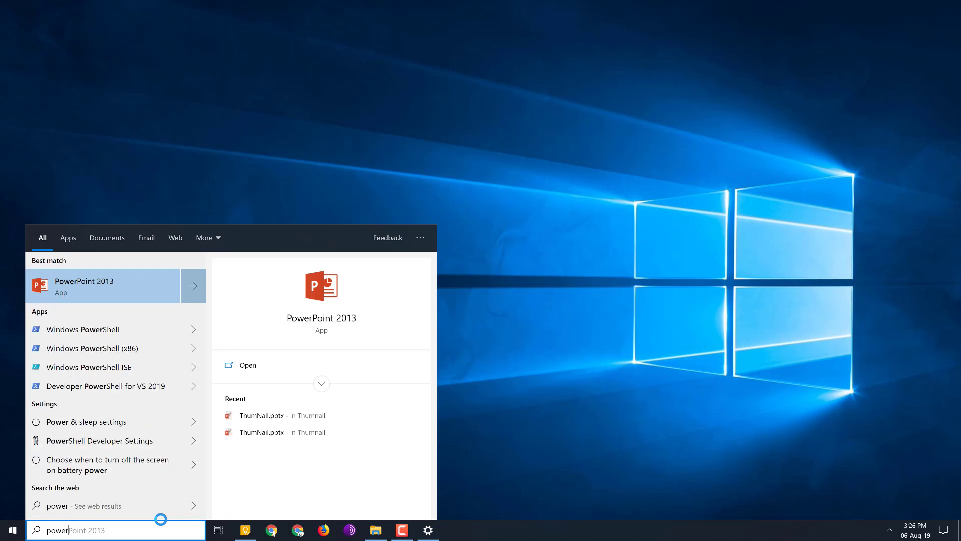
pyautogui.write('she')
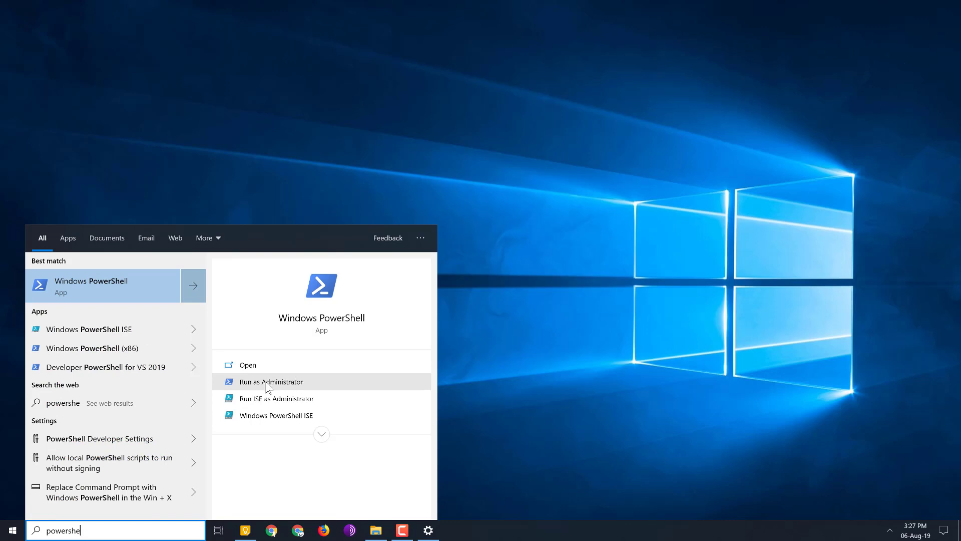
# Step: Run Windows PowerShell as administrator from the search results
pyautogui.rightClick(101, 286)
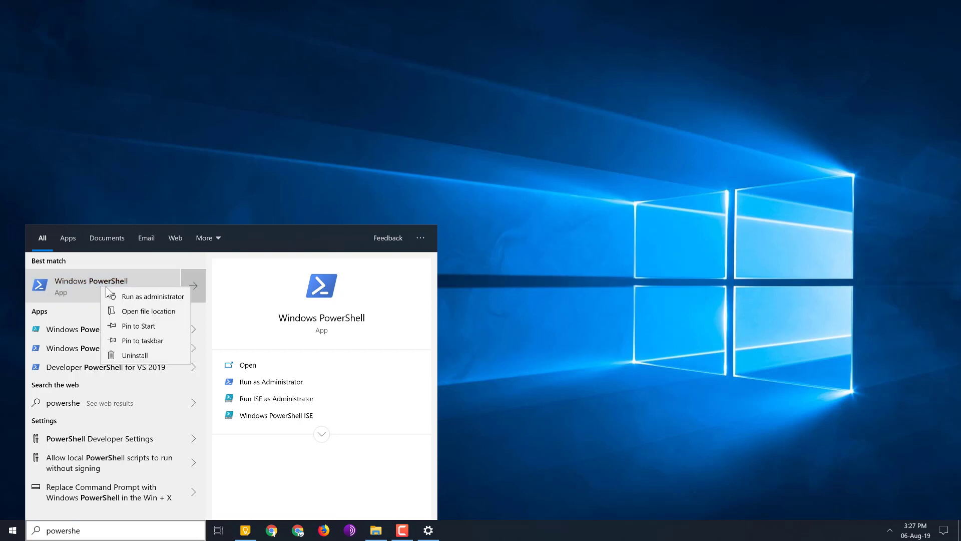
pyautogui.click(157, 296)
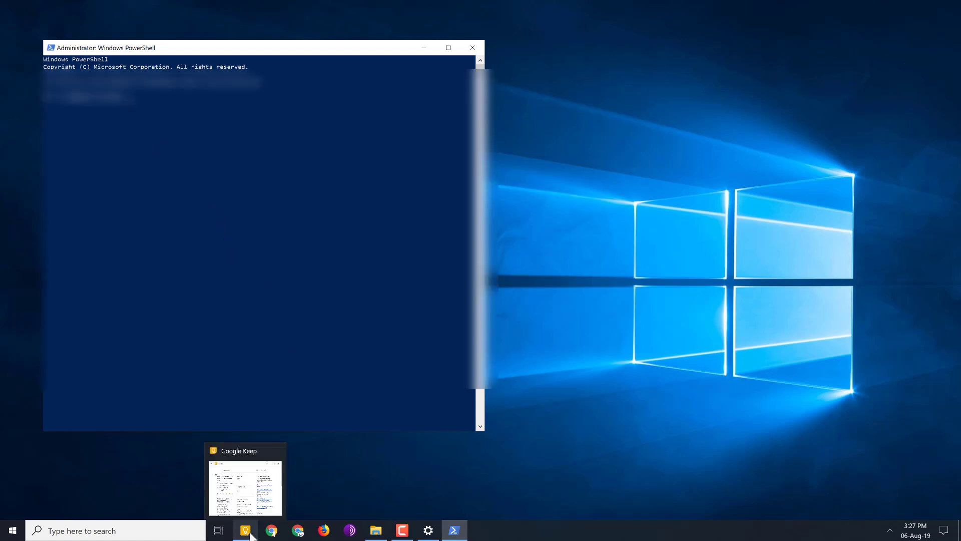
# Step: Copy the command text of the saved Keep note's third checklist item
pyautogui.click(245, 530)
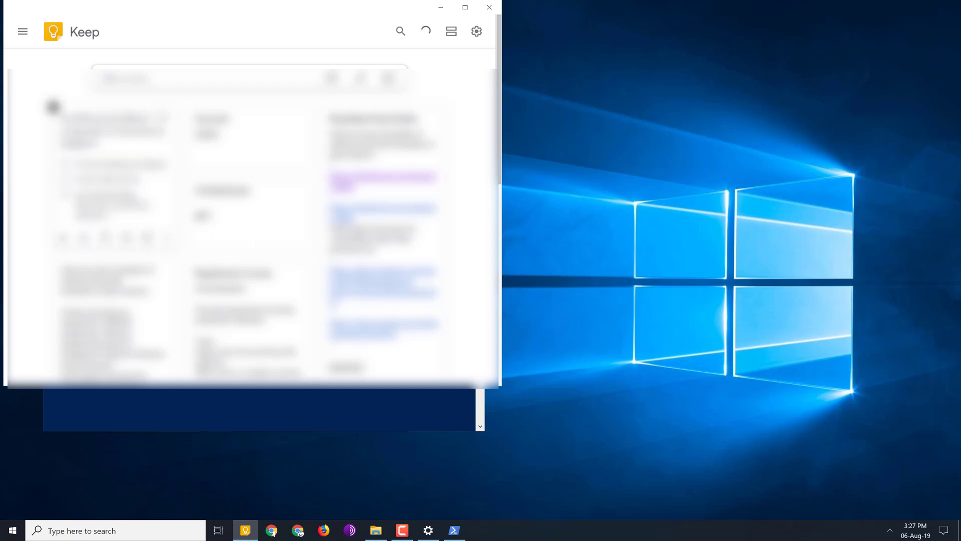
pyautogui.click(113, 165)
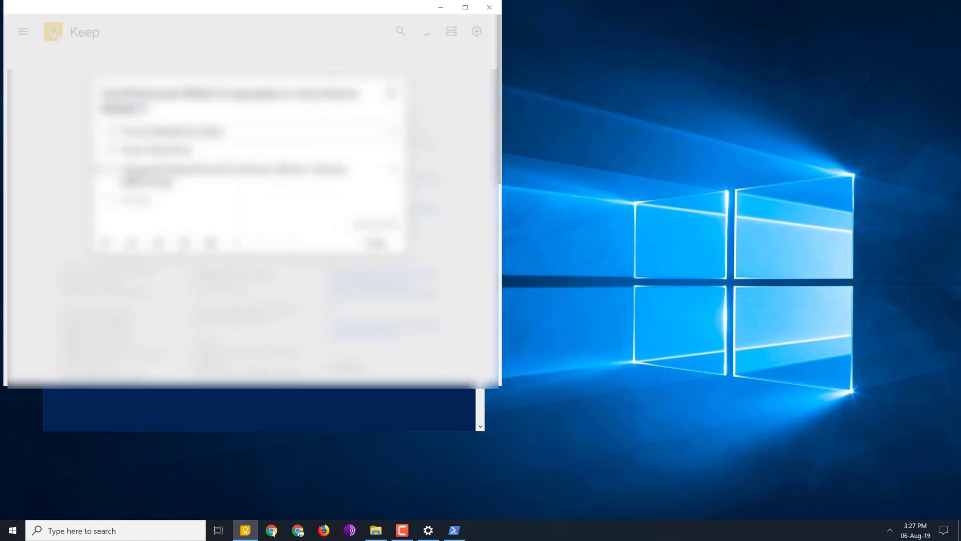
pyautogui.click(133, 178)
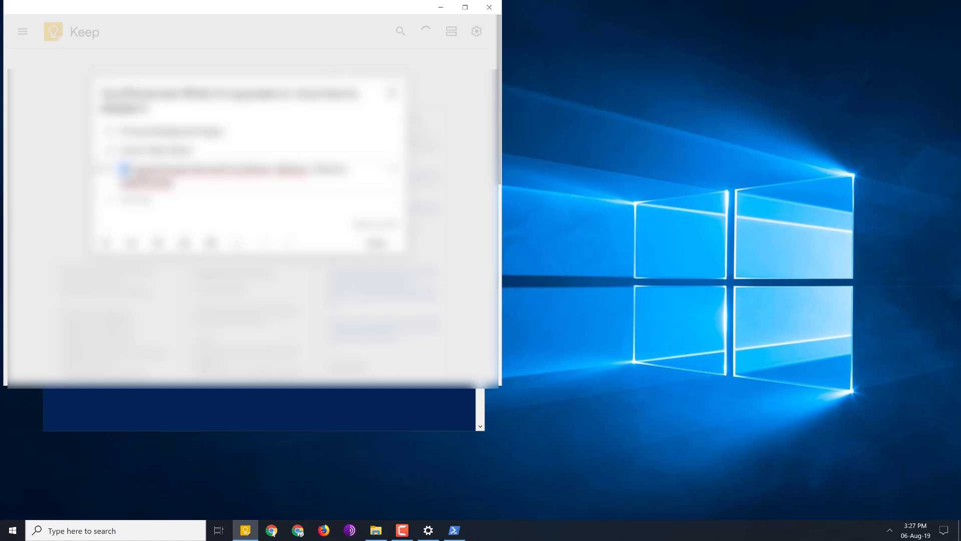
pyautogui.moveTo(120, 167); pyautogui.dragTo(173, 184)
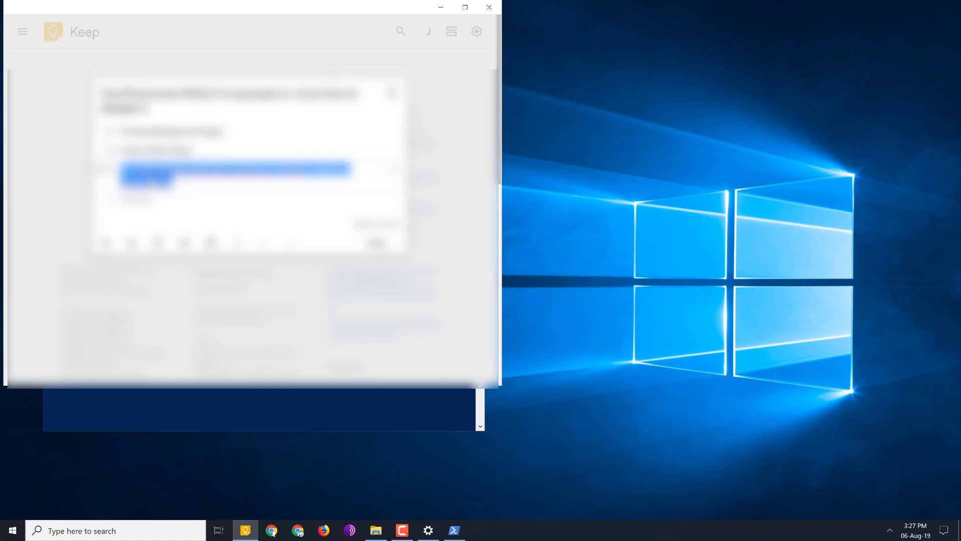
pyautogui.rightClick(150, 173)
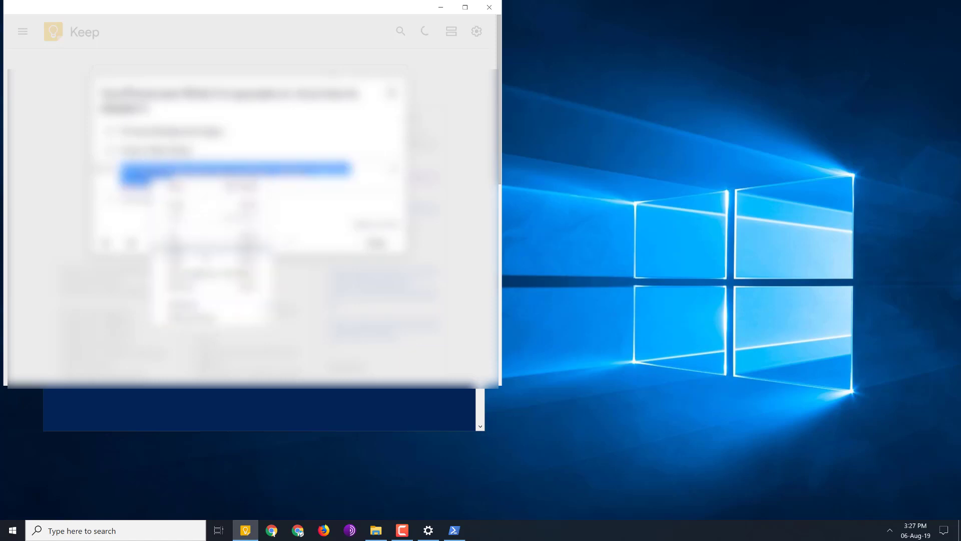
pyautogui.click(177, 187)
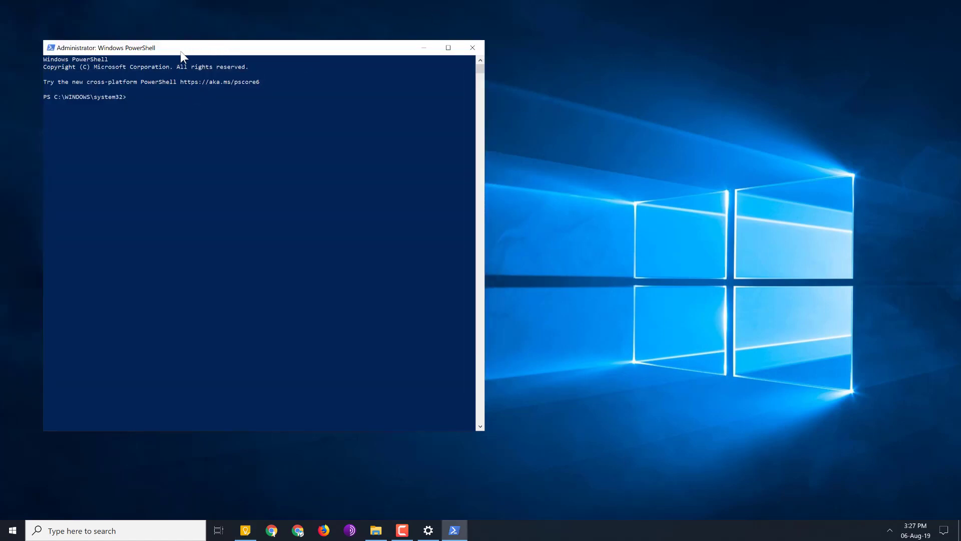
# Step: Paste 'Get-AppxPackage Microsoft.YourPhone -AllUsers | Remove-AppxPackage' into the admin console and run it
pyautogui.rightClick(214, 46)
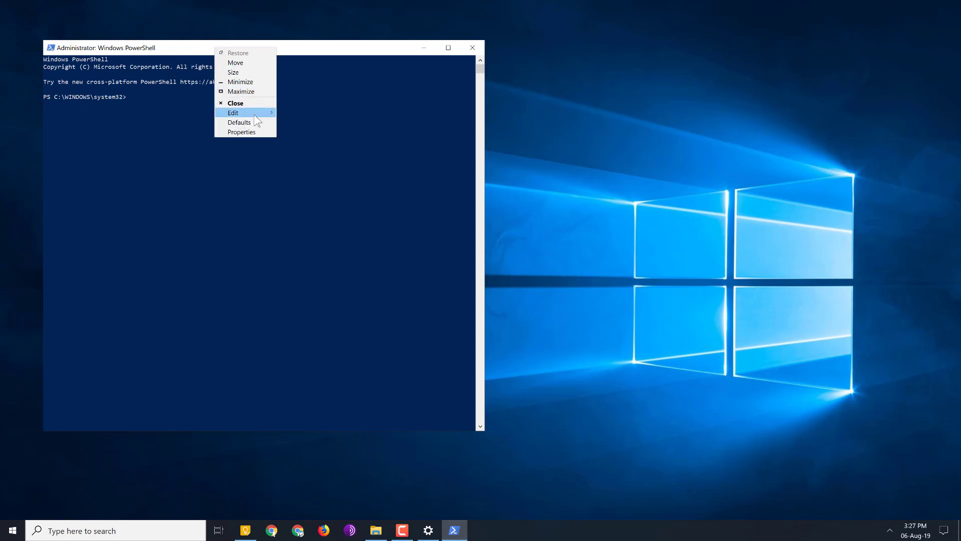
pyautogui.moveTo(239, 113)
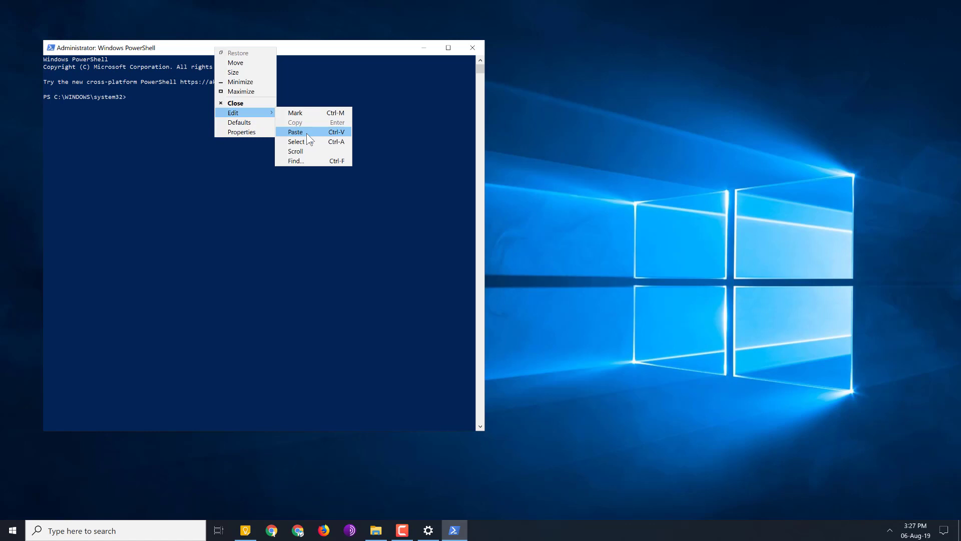
pyautogui.click(306, 132)
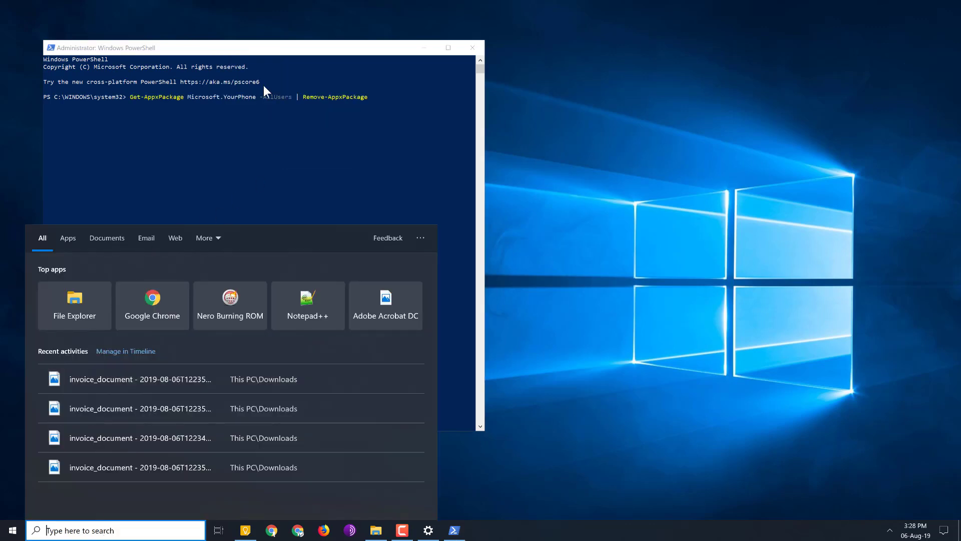
pyautogui.click(265, 55)
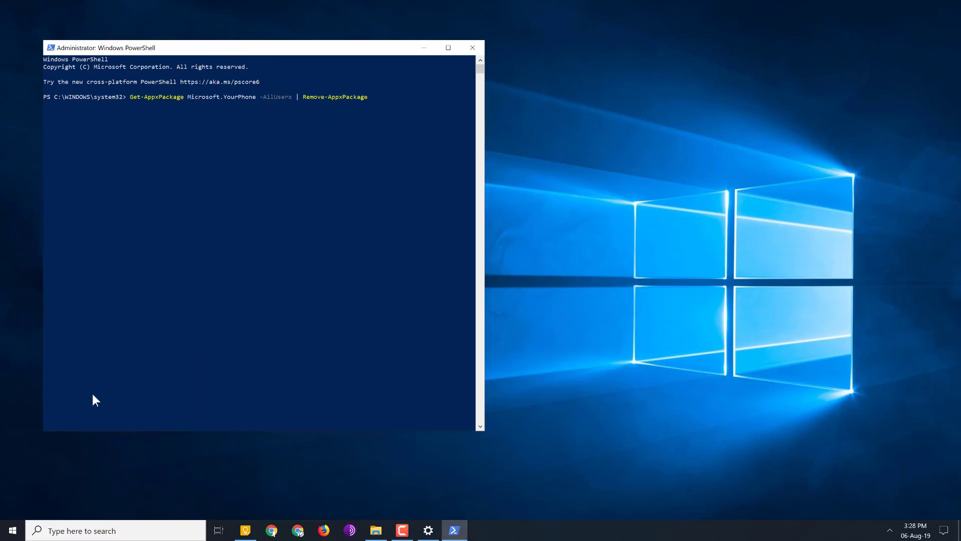
pyautogui.click(114, 533)
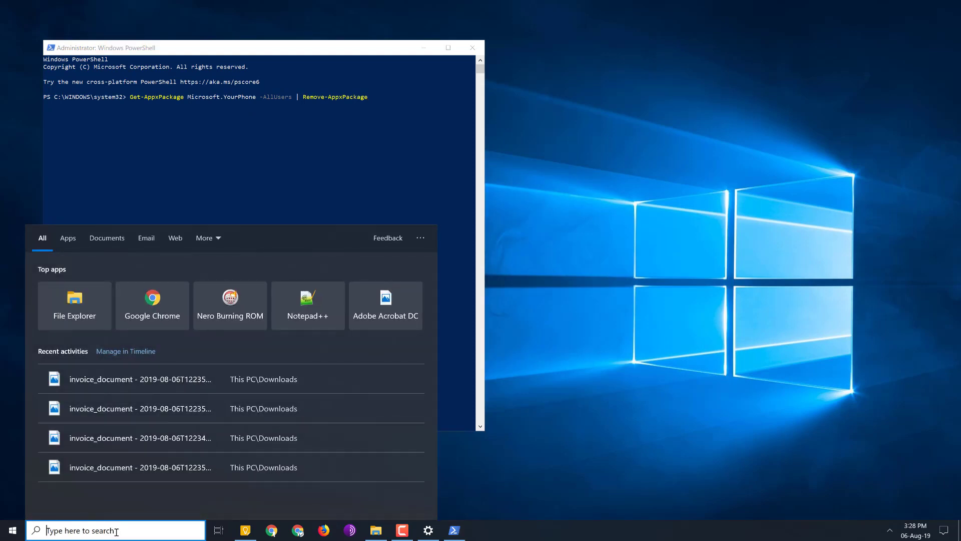
pyautogui.write('your')
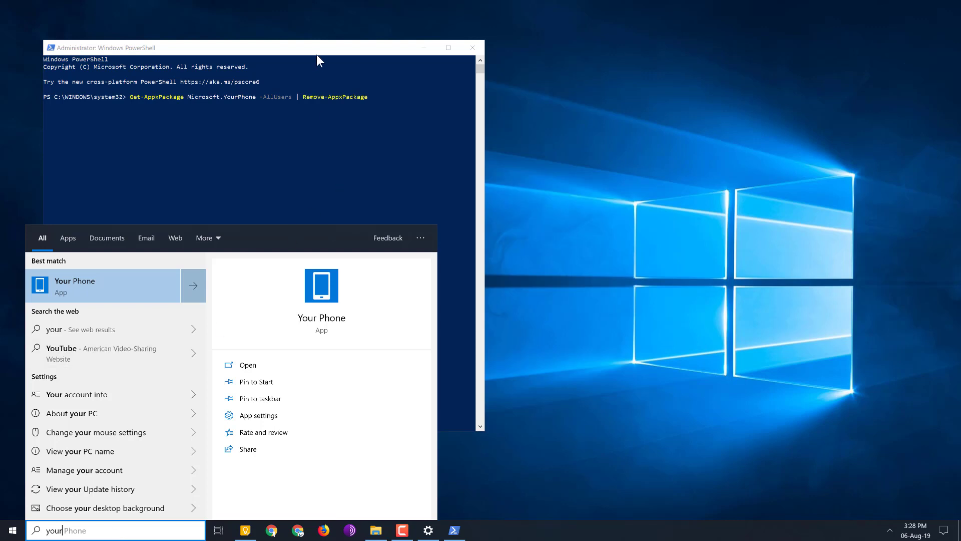
pyautogui.click(327, 46)
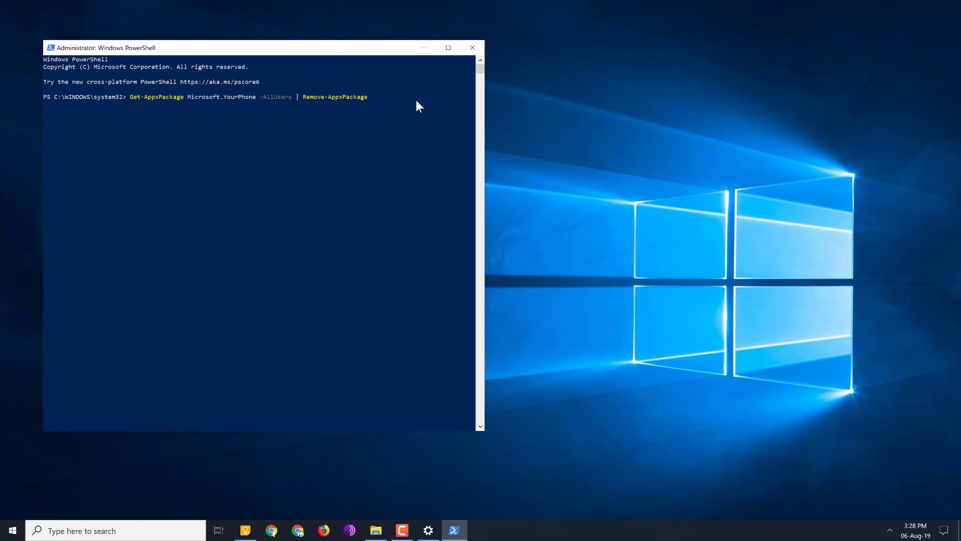
pyautogui.press('Return')
# Step: Search Windows for 'your phone' to confirm the app is removed
pyautogui.click(110, 530)
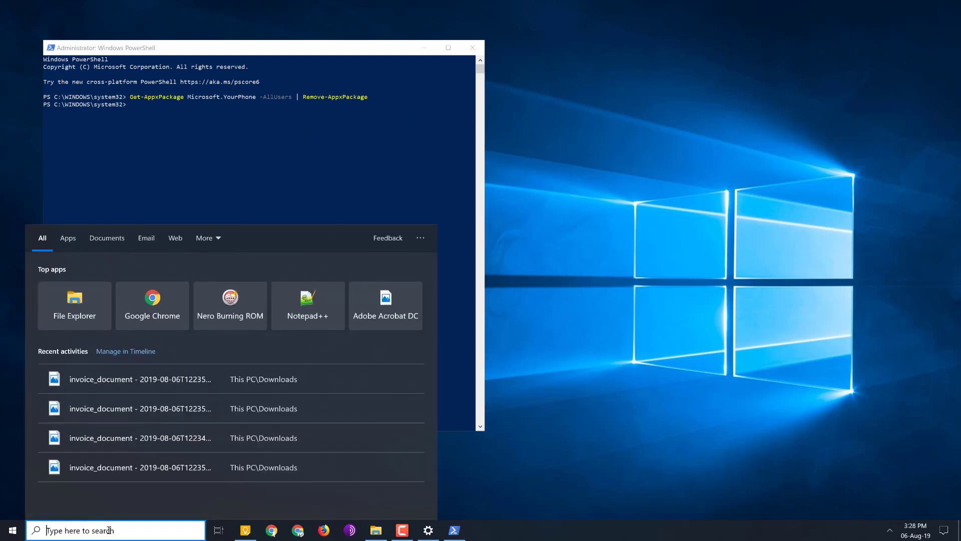
pyautogui.write('you')
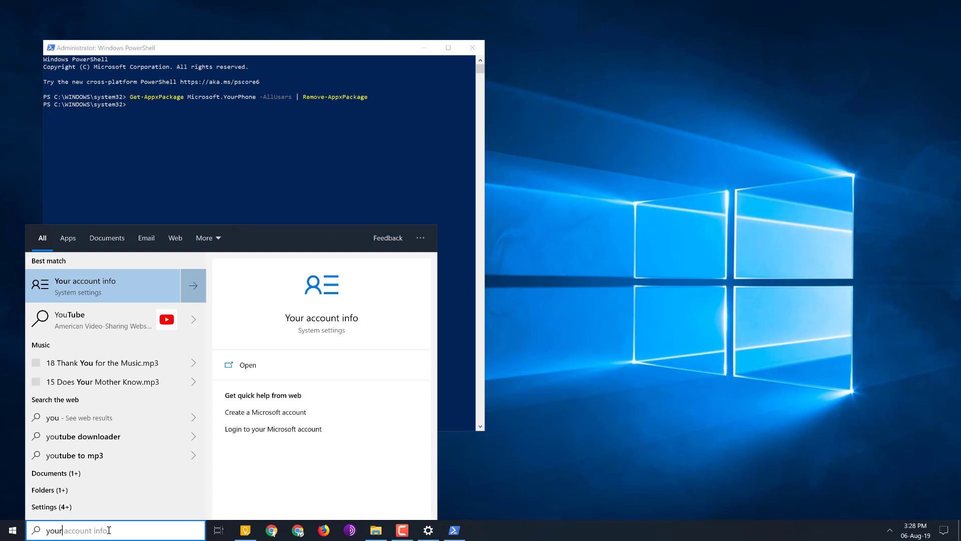
pyautogui.write('r')
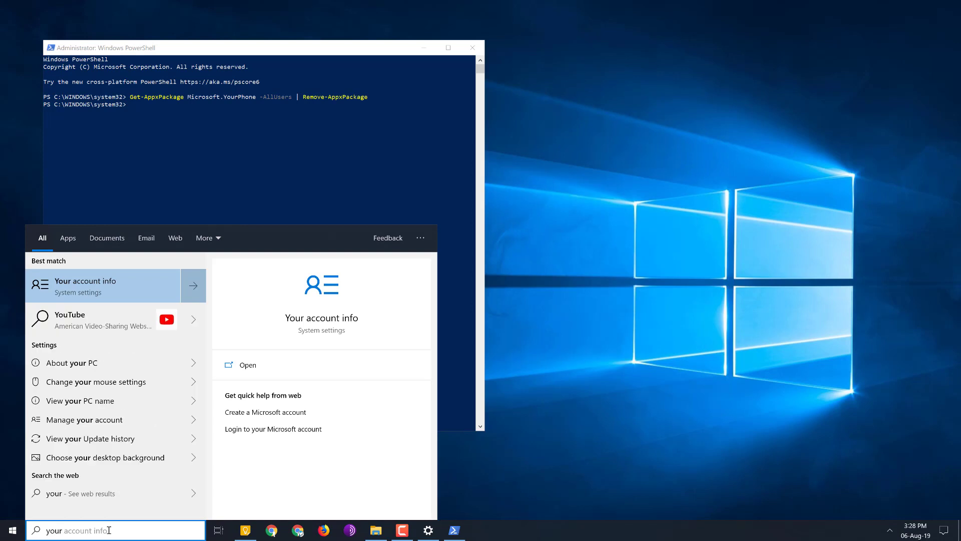
pyautogui.write(' pho')
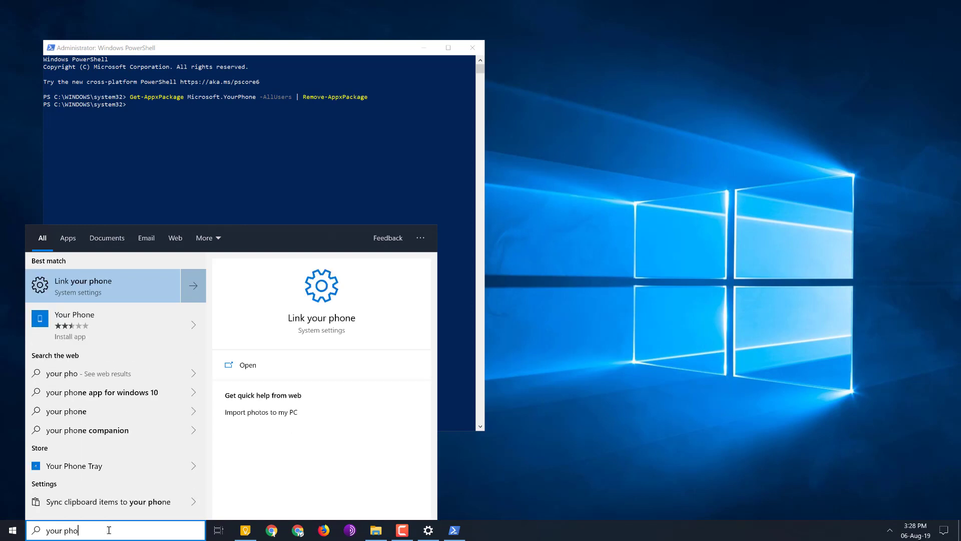
pyautogui.write('ne')
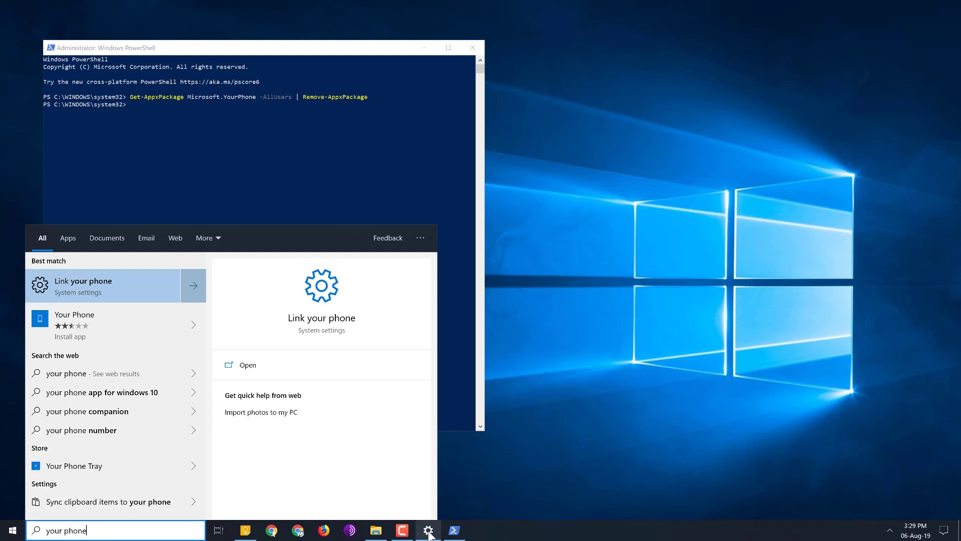
# Step: Check Task Manager's Details list shows no YourPhone.exe, then close Task Manager
pyautogui.hotkey('ctrl', 'shift', 'Escape')
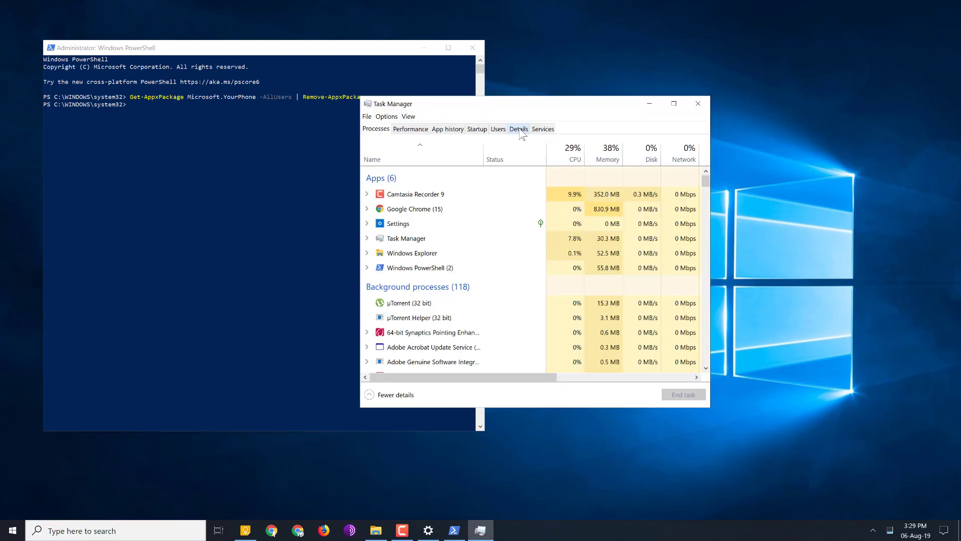
pyautogui.click(519, 128)
pyautogui.scroll(-5, 421, 225)
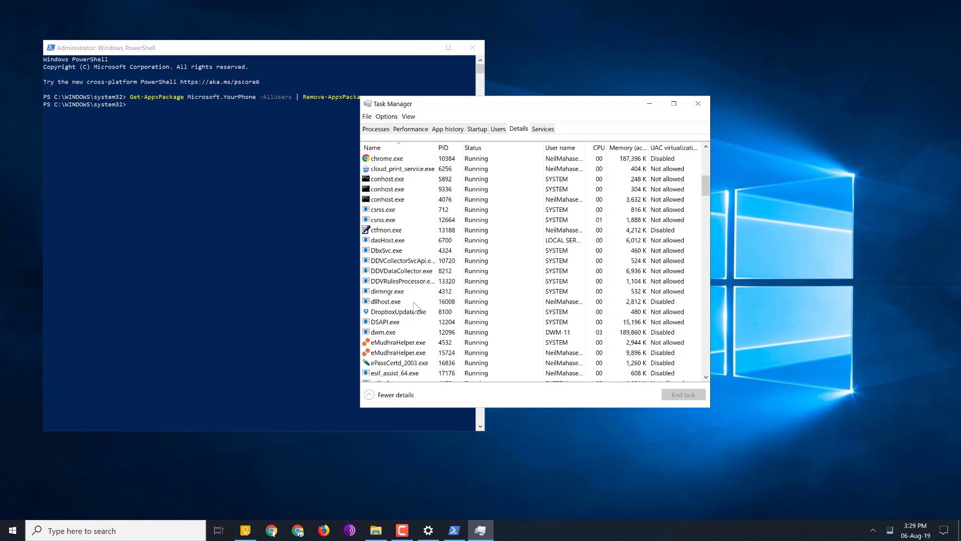
pyautogui.scroll(-5, 419, 309)
pyautogui.scroll(-15, 419, 308)
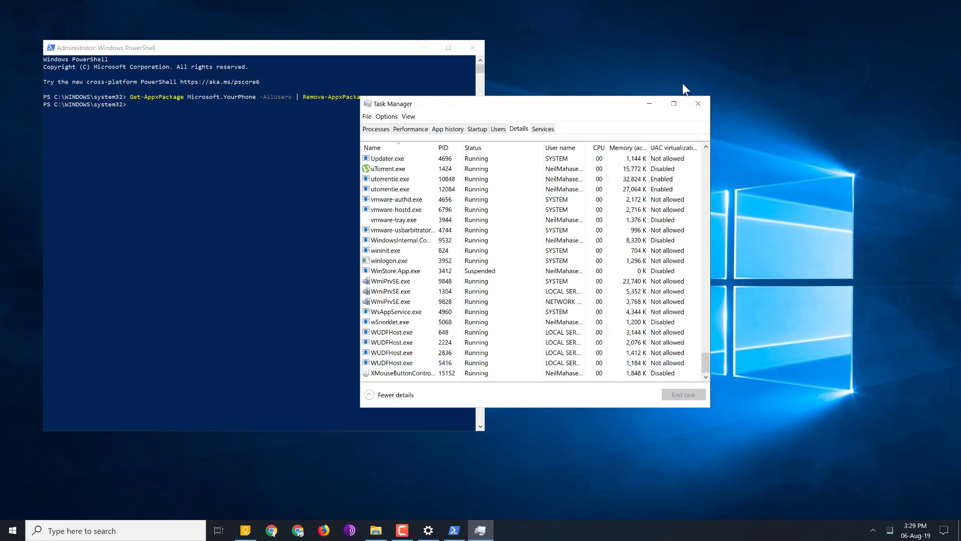
pyautogui.click(700, 106)
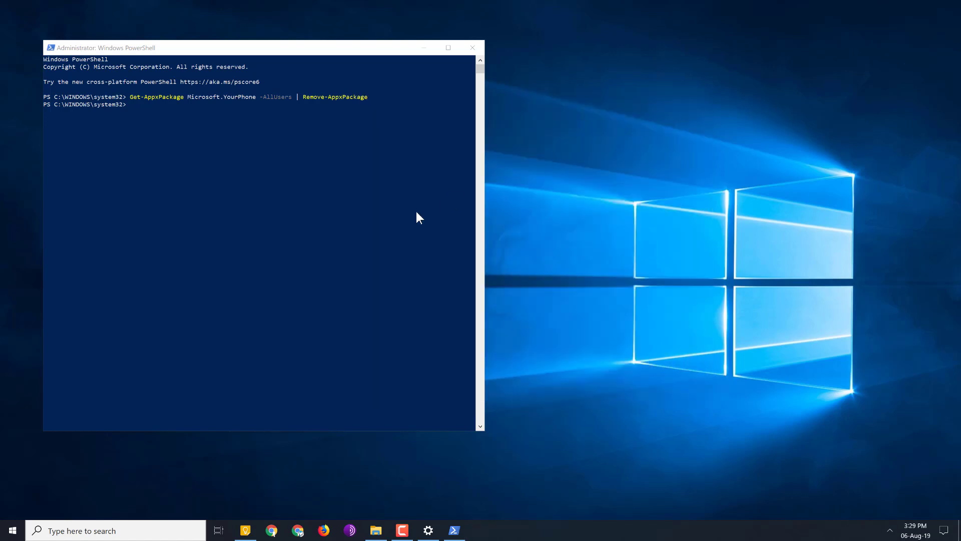